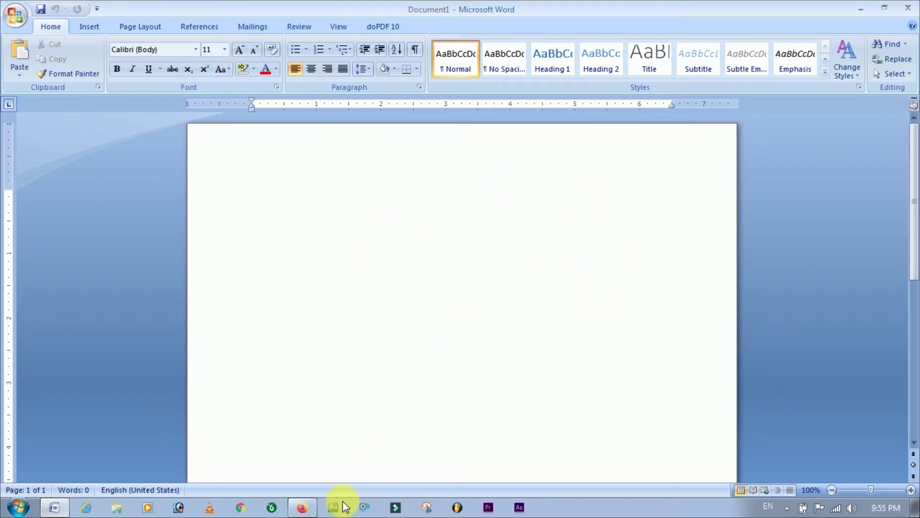
- Check the selected text in Parents Day.pdf in Firefox, then return to Word and paste the copied text into the blank document
click(302, 507)
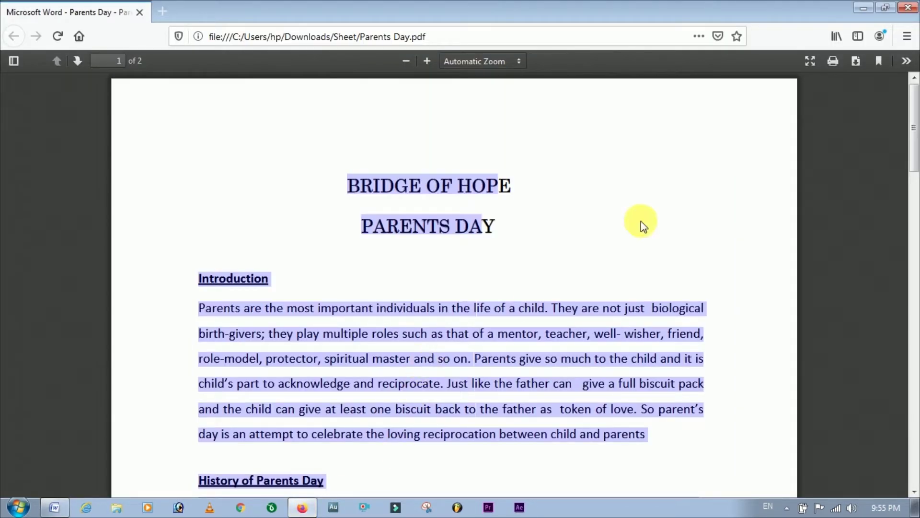
click(864, 7)
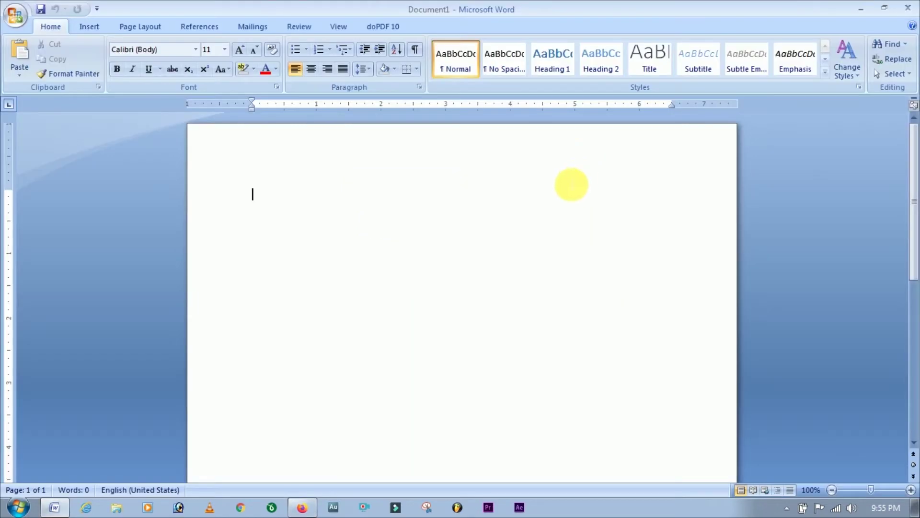
key(ctrl+v)
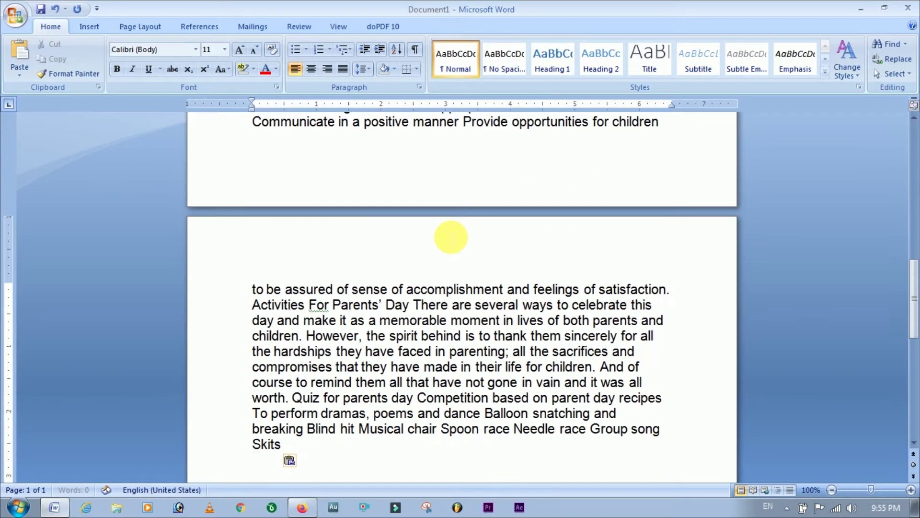
scroll(446, 232, up, 15)
scroll(468, 223, up, 1)
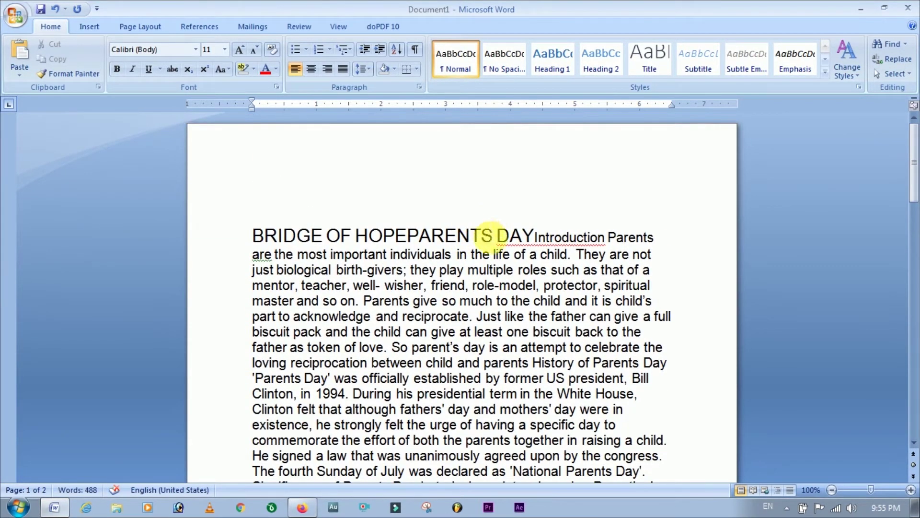
- Start the Introduction text on a new line below the heading and remove an empty line above the heading
click(534, 237)
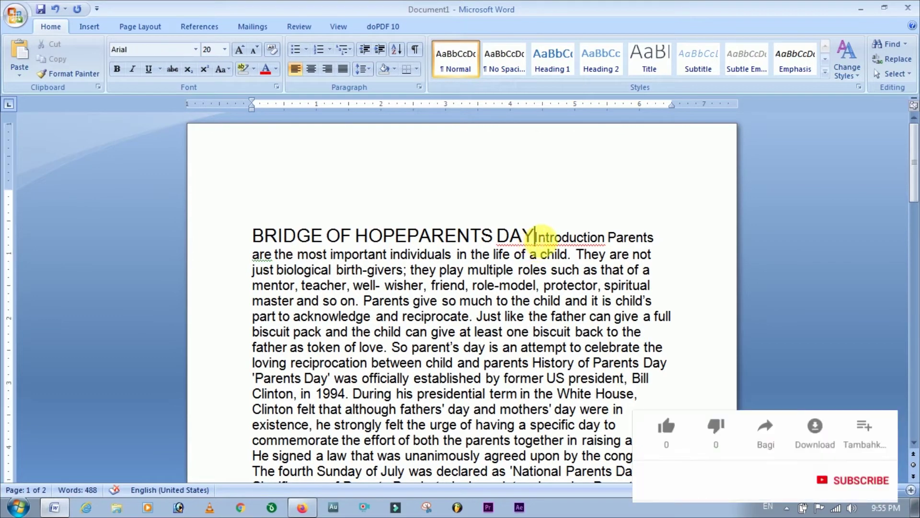
key(Return)
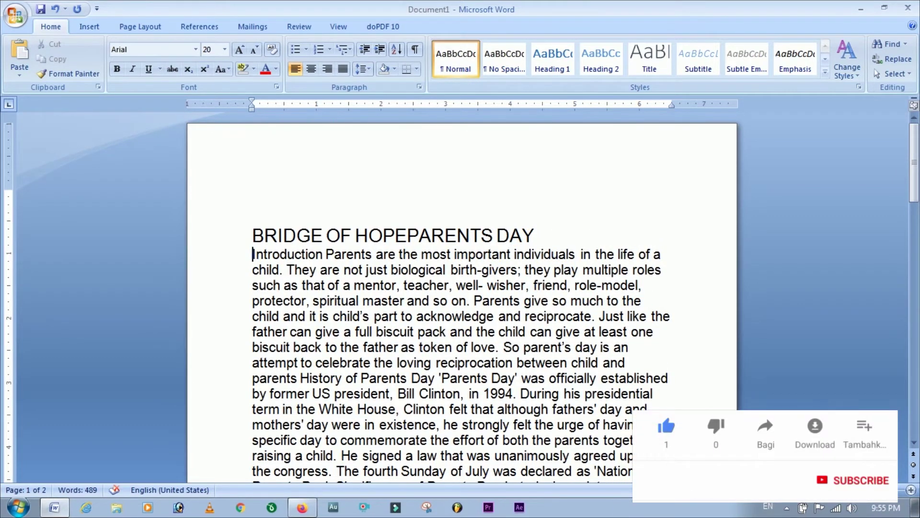
key(ctrl+a)
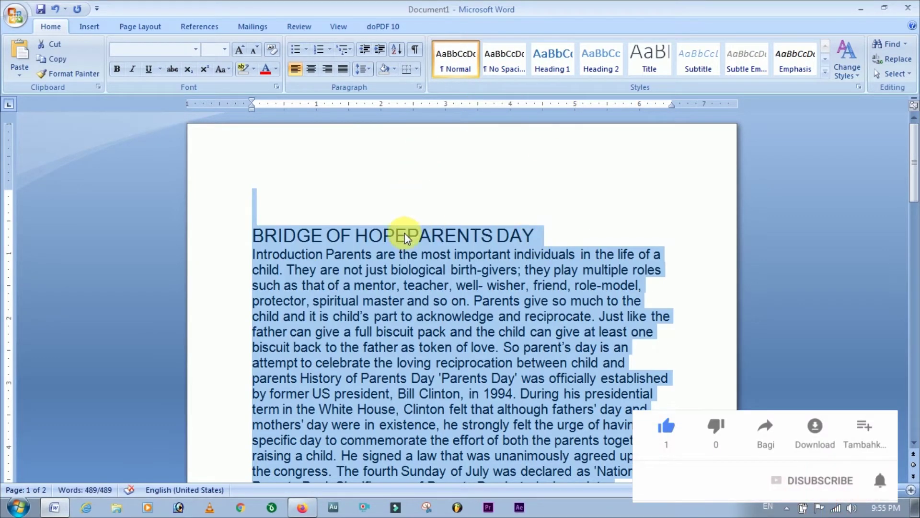
click(552, 270)
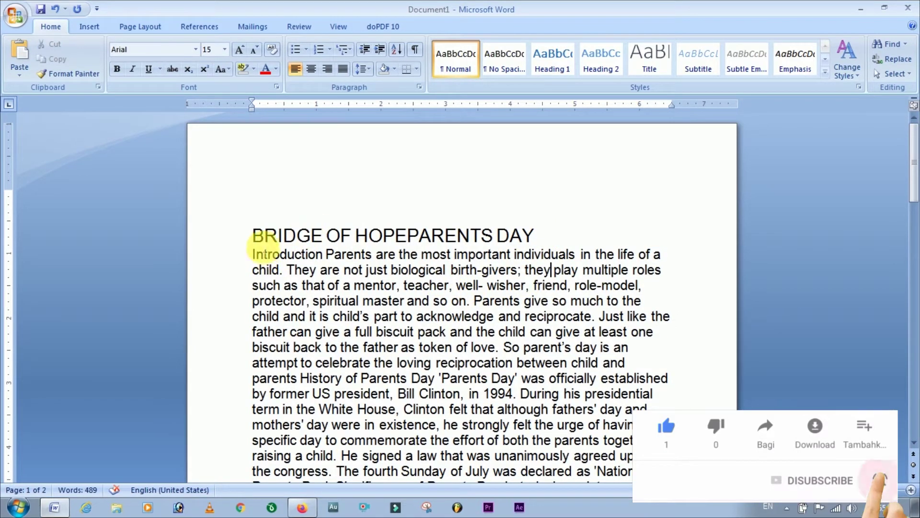
click(257, 238)
key(BackSpace)
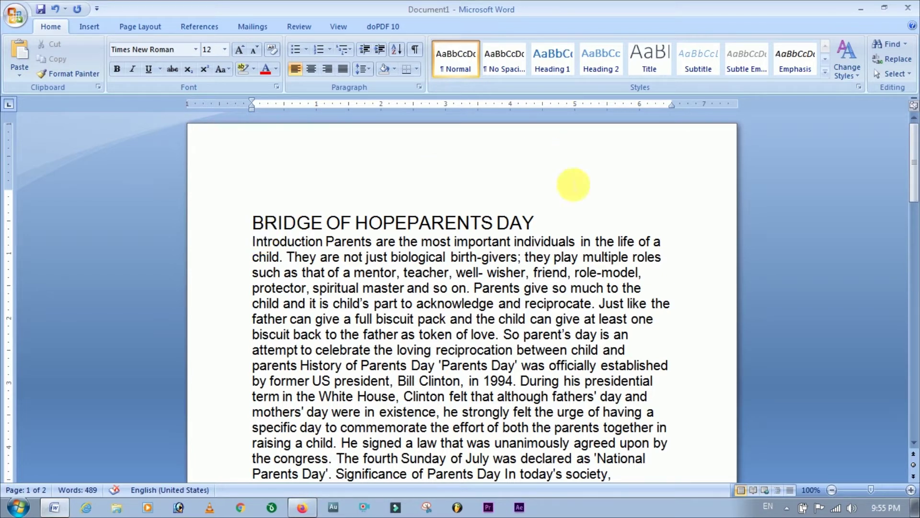
- Examine the preset paper sizes on offer and how the pasted text is spread over the document's pages
click(142, 30)
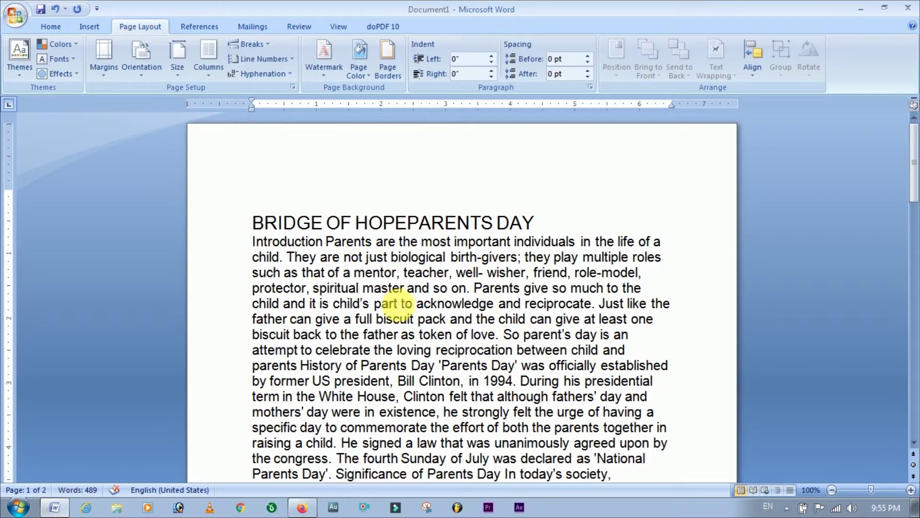
click(50, 27)
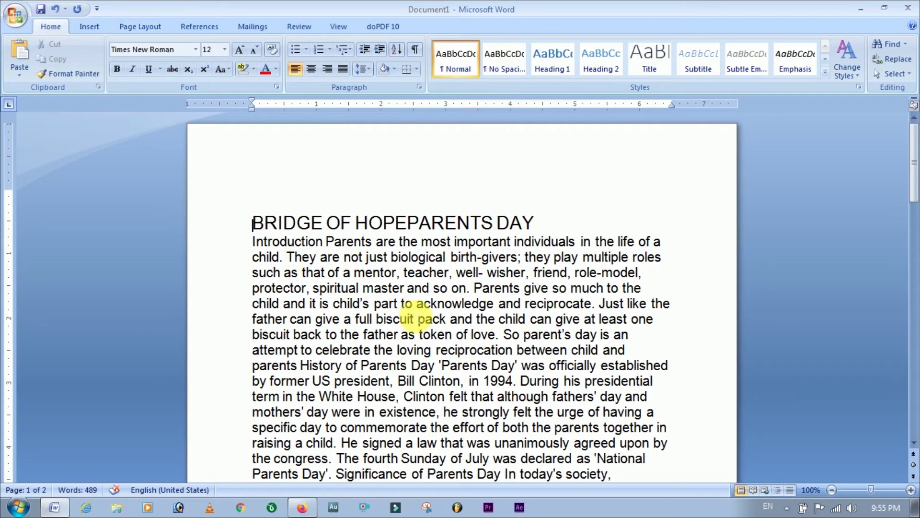
click(138, 27)
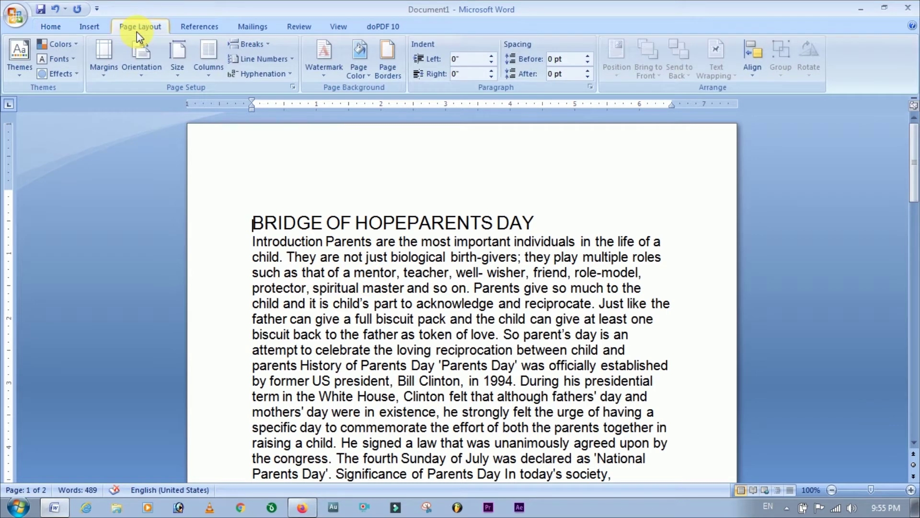
click(178, 72)
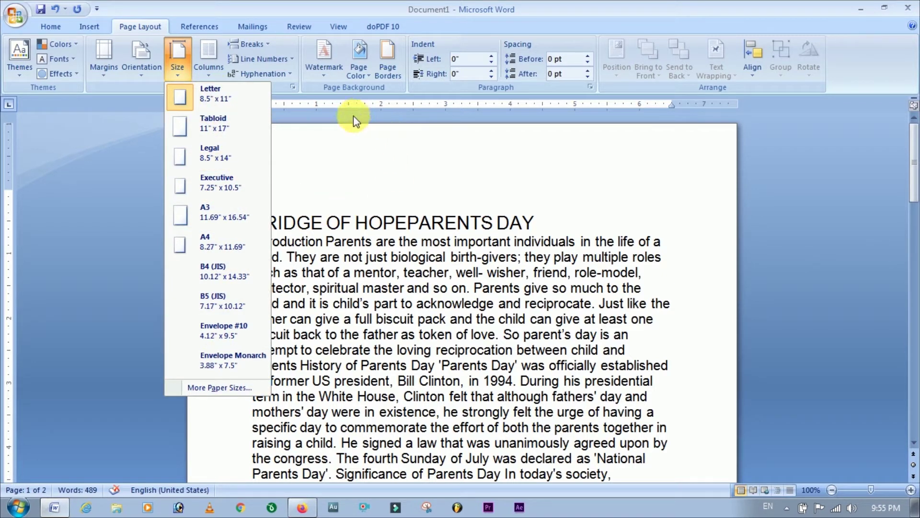
click(330, 136)
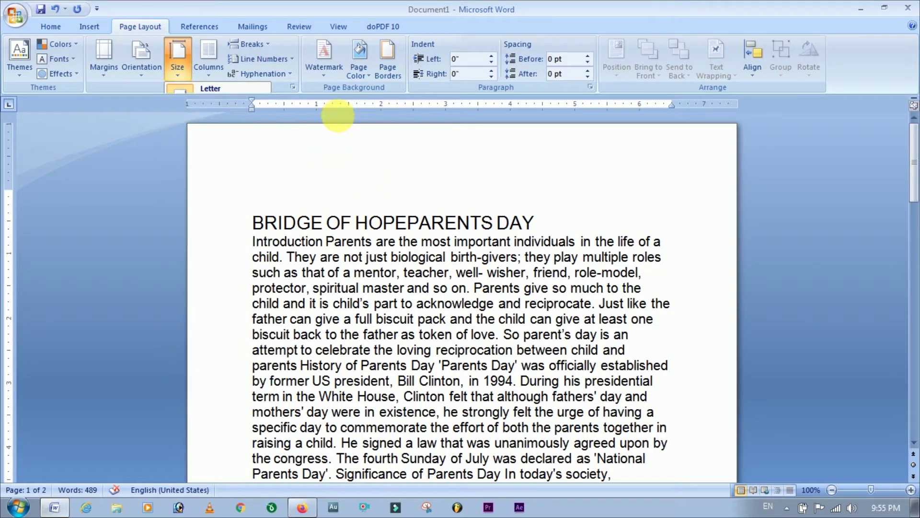
scroll(441, 345, down, 8)
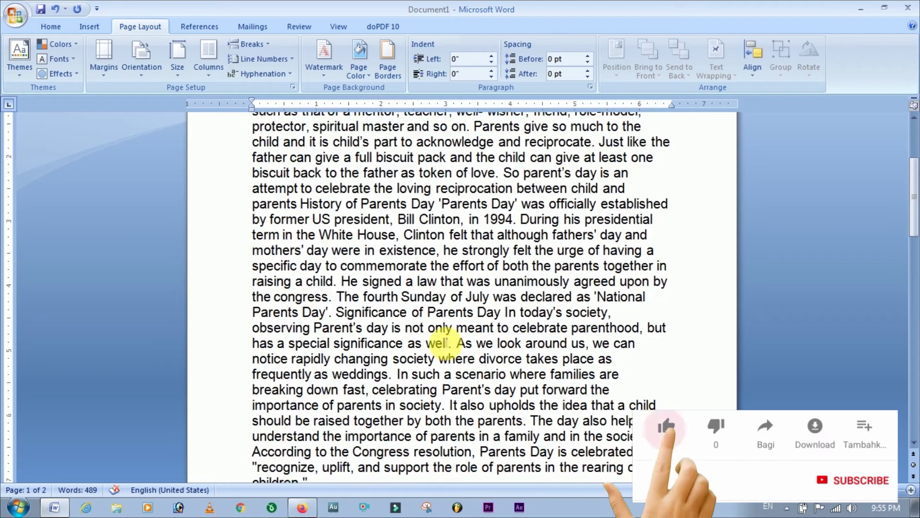
scroll(441, 335, down, 3)
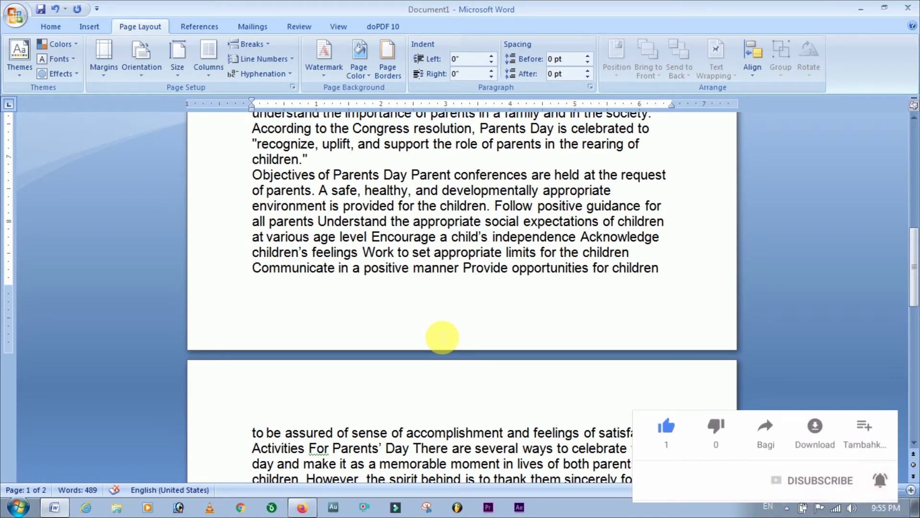
scroll(442, 337, up, 4)
scroll(442, 338, up, 5)
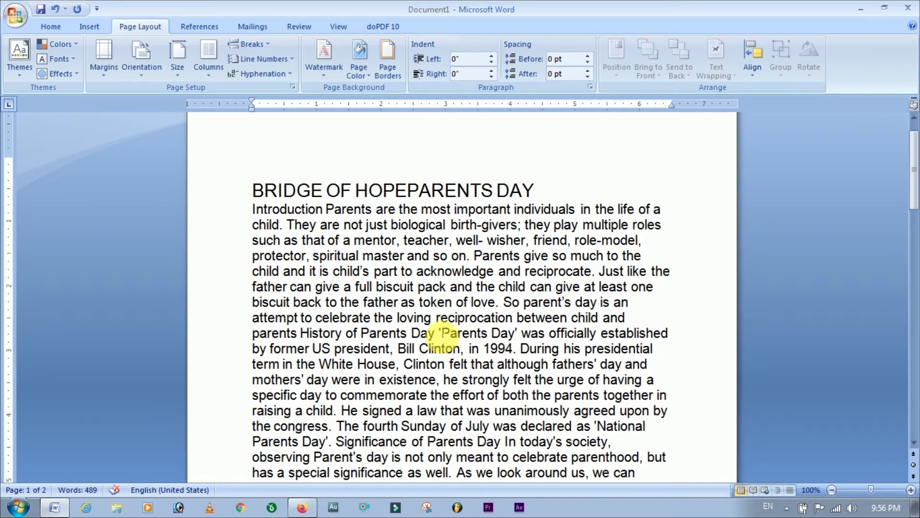
- Try the A4 paper size on the document, followed by Legal
click(180, 75)
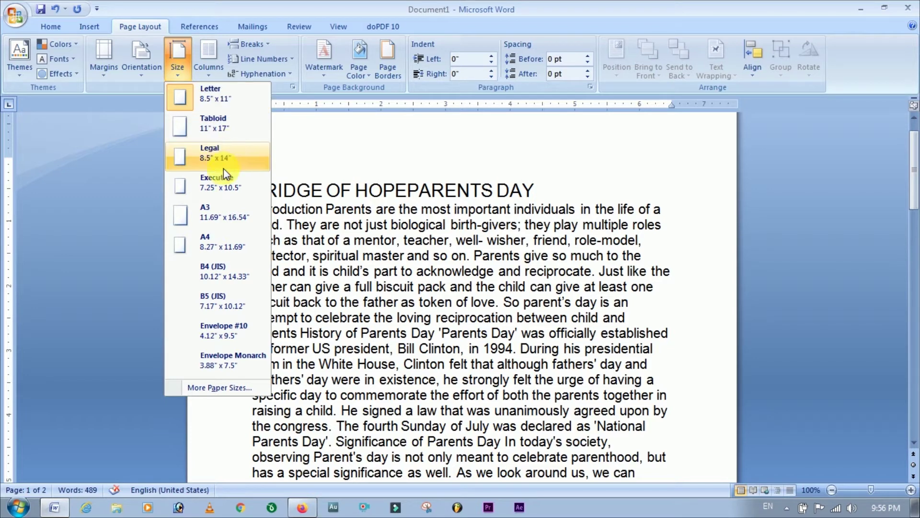
click(206, 246)
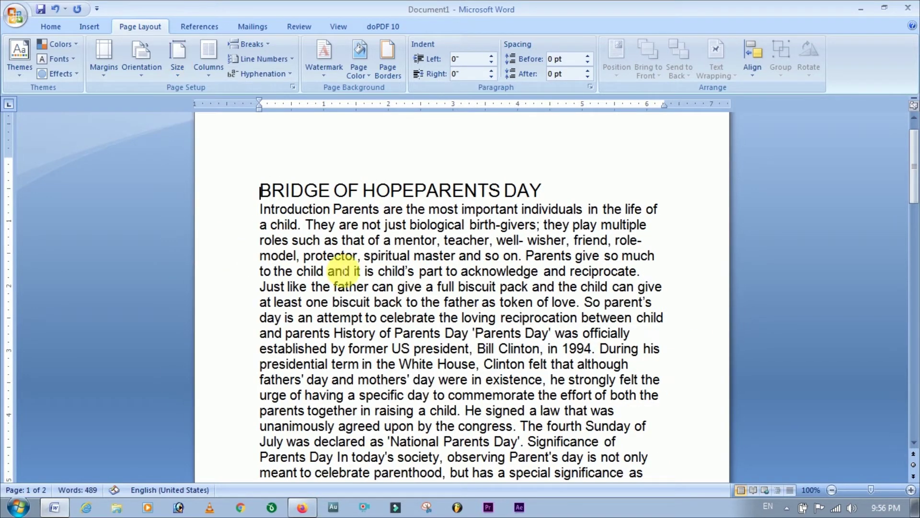
click(178, 72)
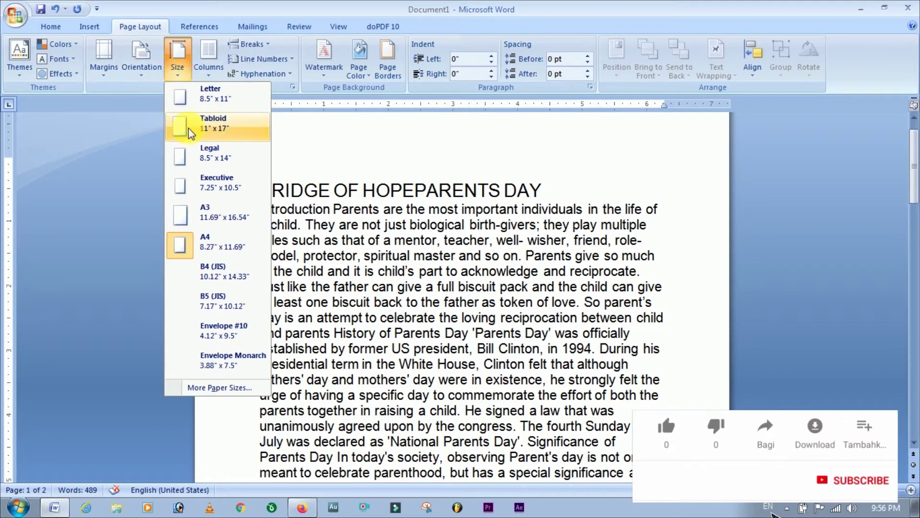
click(196, 157)
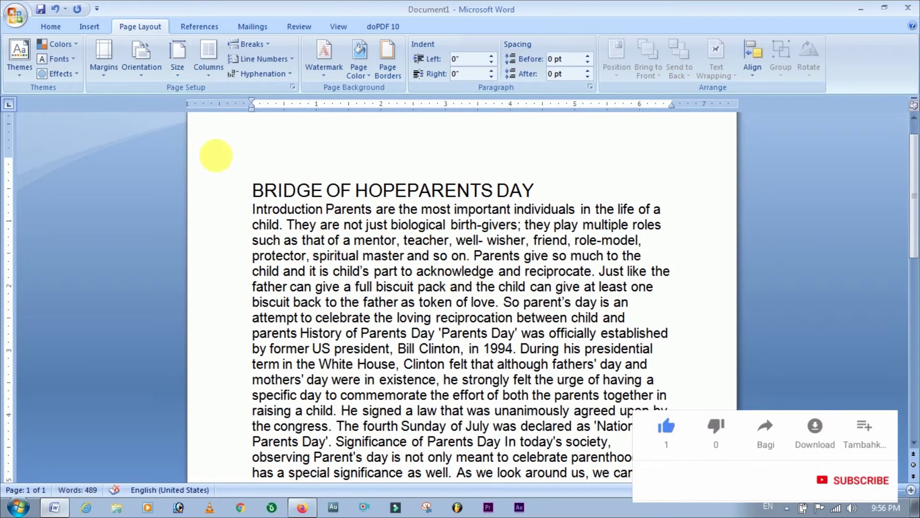
- Try the Executive paper size on the document, followed by Tabloid, and look over the resulting page
click(175, 71)
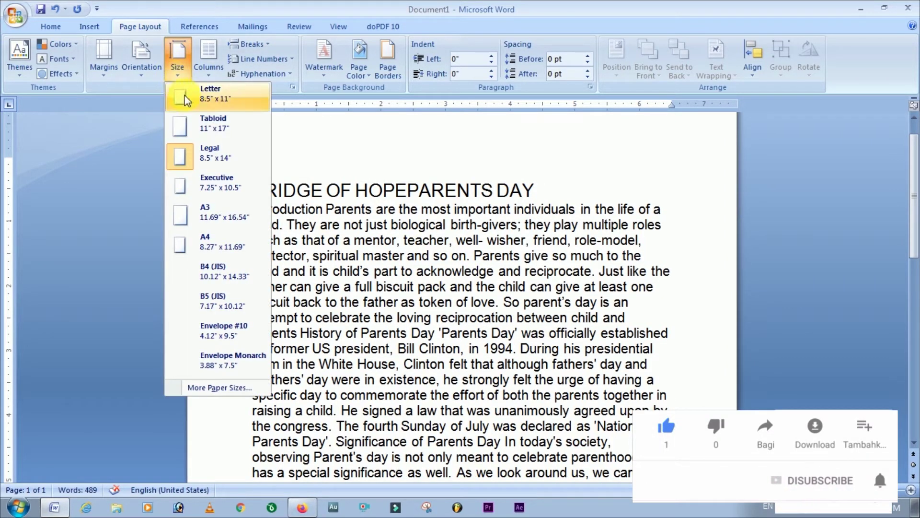
click(214, 192)
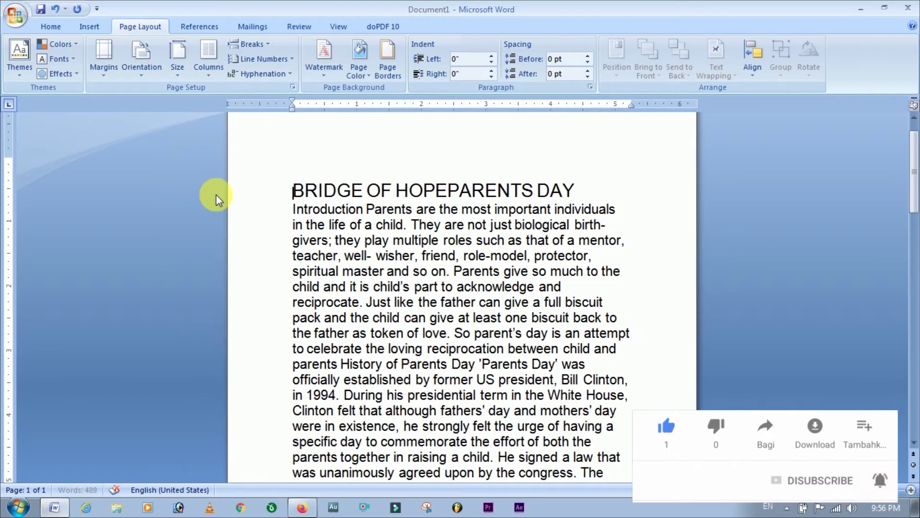
click(178, 79)
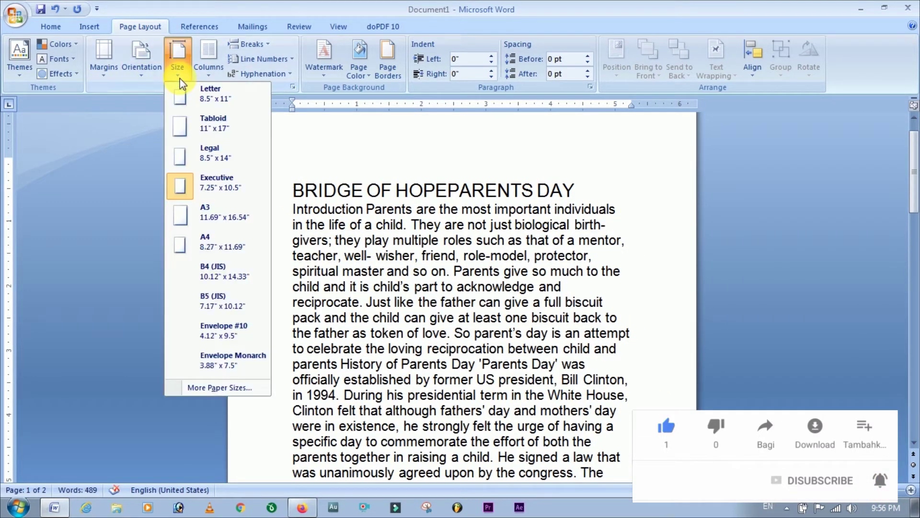
click(202, 141)
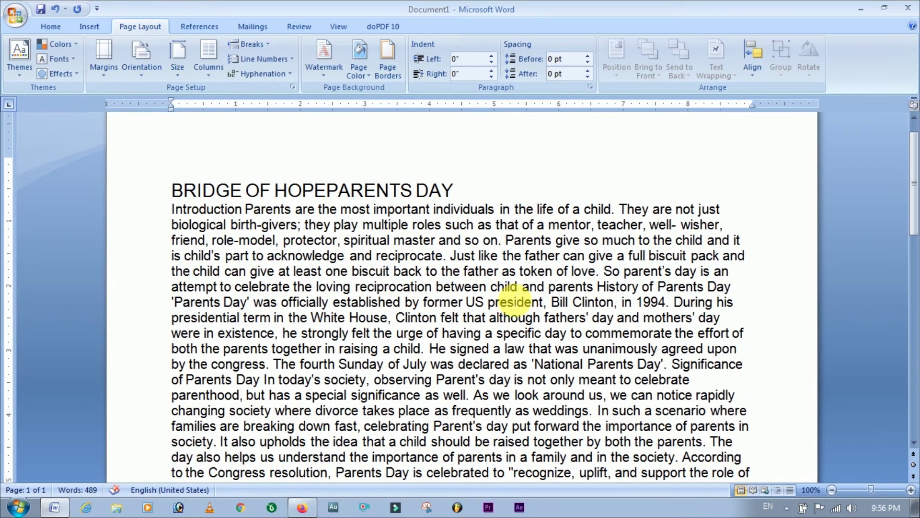
scroll(517, 299, down, 3)
scroll(518, 298, up, 4)
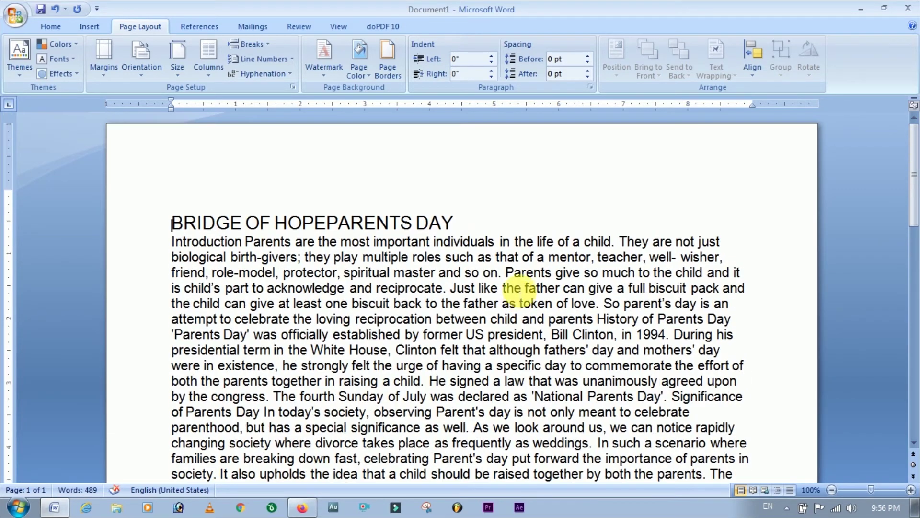
- Set the paper size back to Letter (8.5" x 11") and look over the page
click(182, 80)
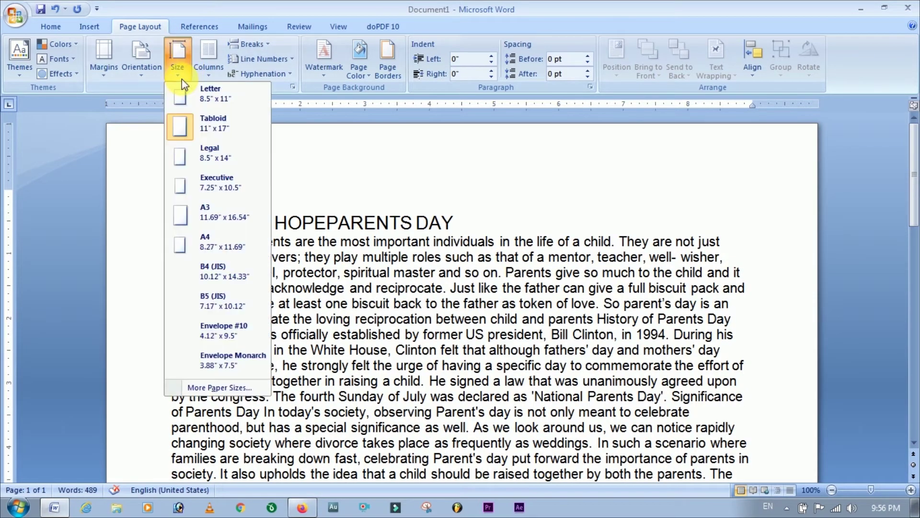
click(212, 99)
scroll(439, 374, down, 6)
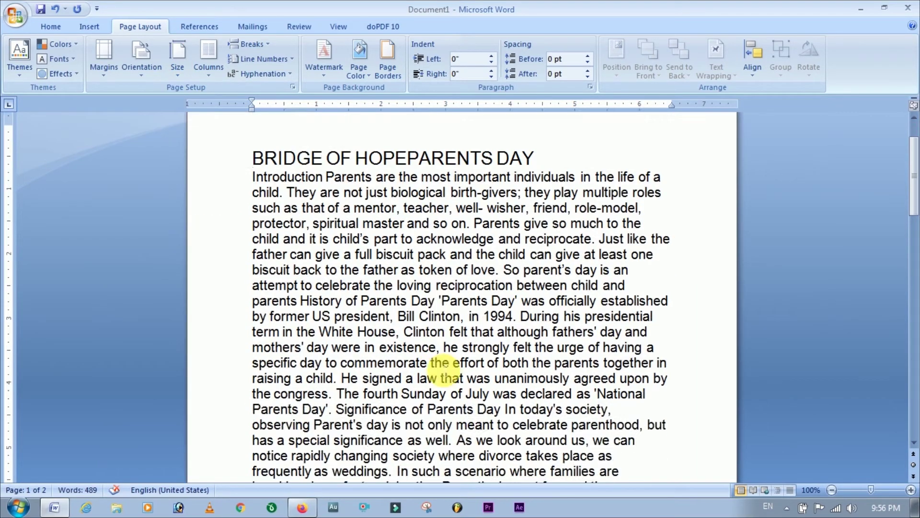
scroll(439, 374, up, 4)
scroll(436, 374, up, 2)
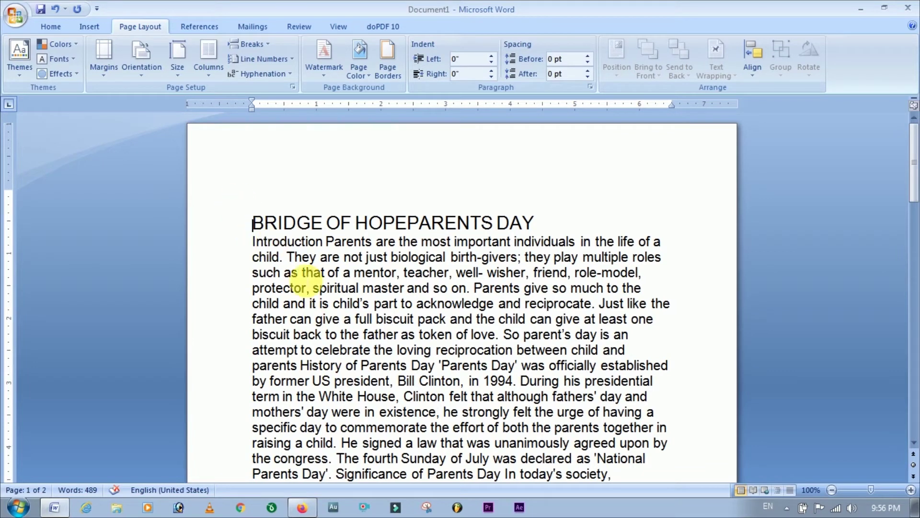
- Set the document's paper size to A4 (8.27" x 11.69") and look over how the text flows
click(180, 79)
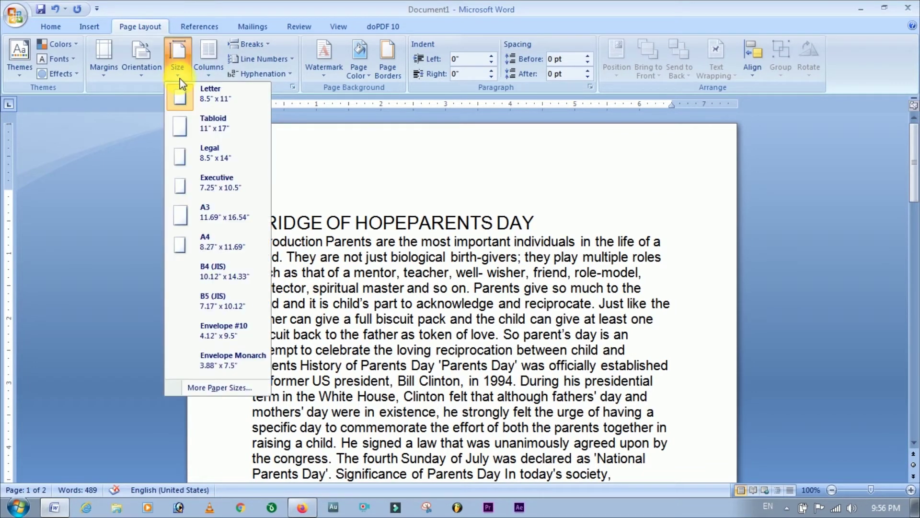
click(234, 253)
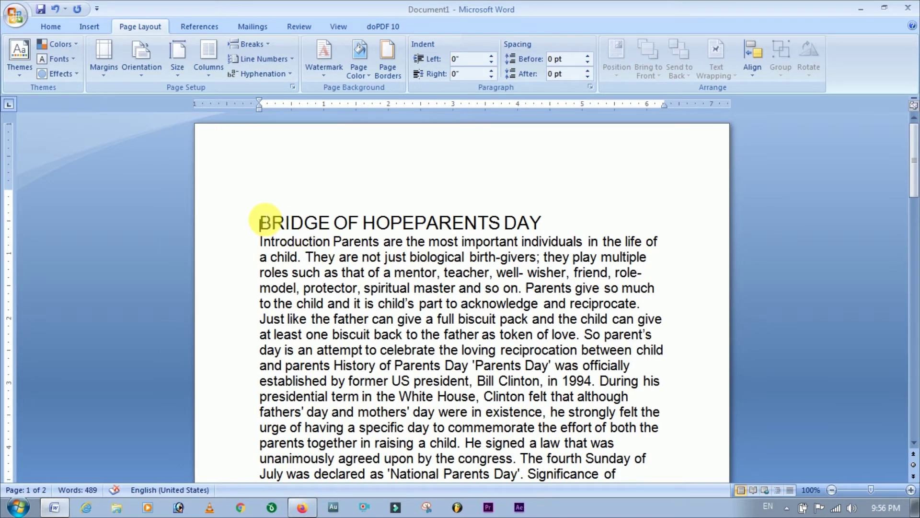
scroll(489, 316, down, 7)
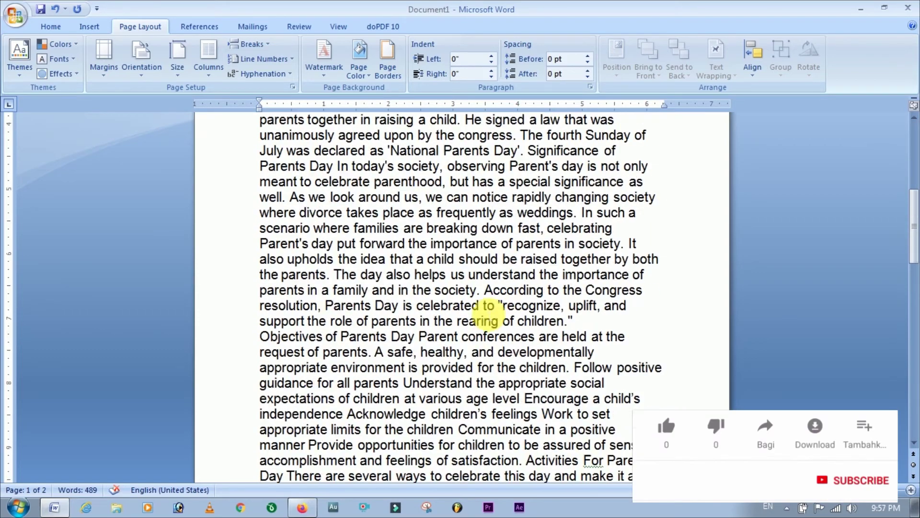
scroll(489, 315, down, 1)
scroll(489, 315, up, 5)
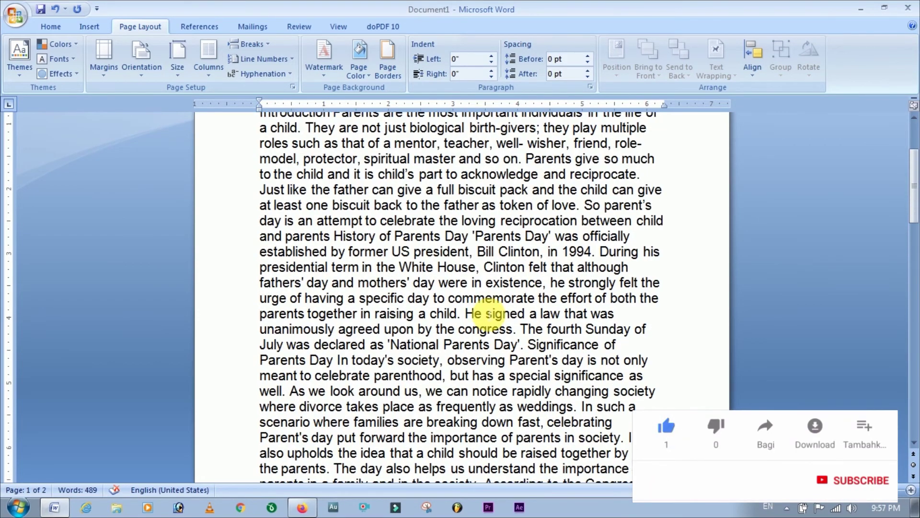
scroll(488, 314, up, 2)
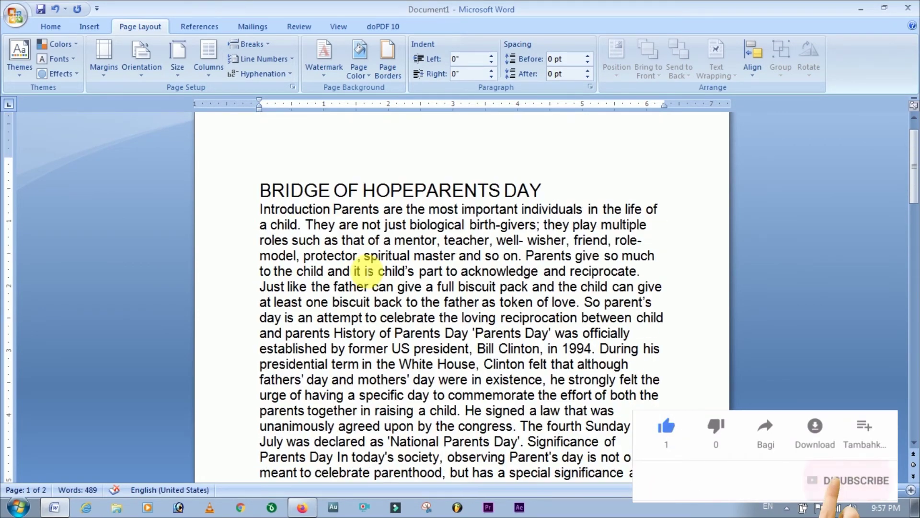
- Try the Letter paper size (8.5" x 11") on the document and return it to A4 (8.27" x 11.69")
click(178, 72)
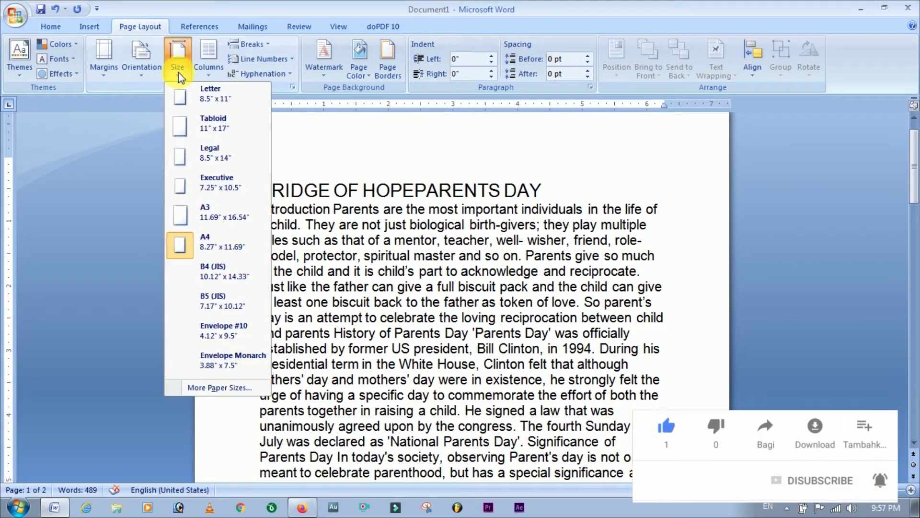
click(222, 97)
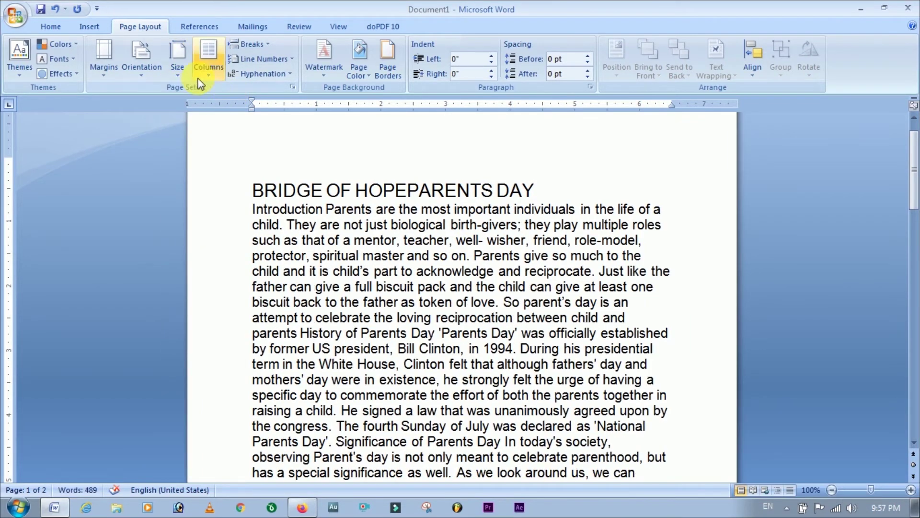
click(176, 72)
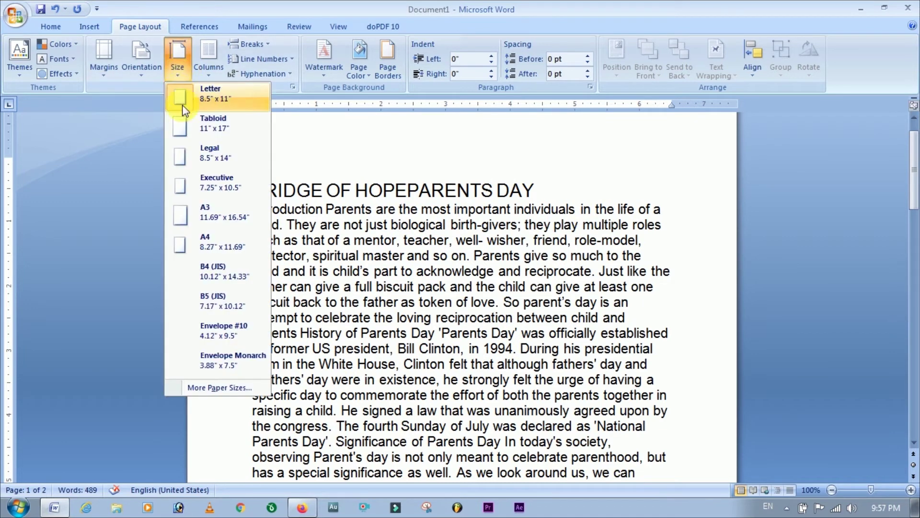
click(193, 250)
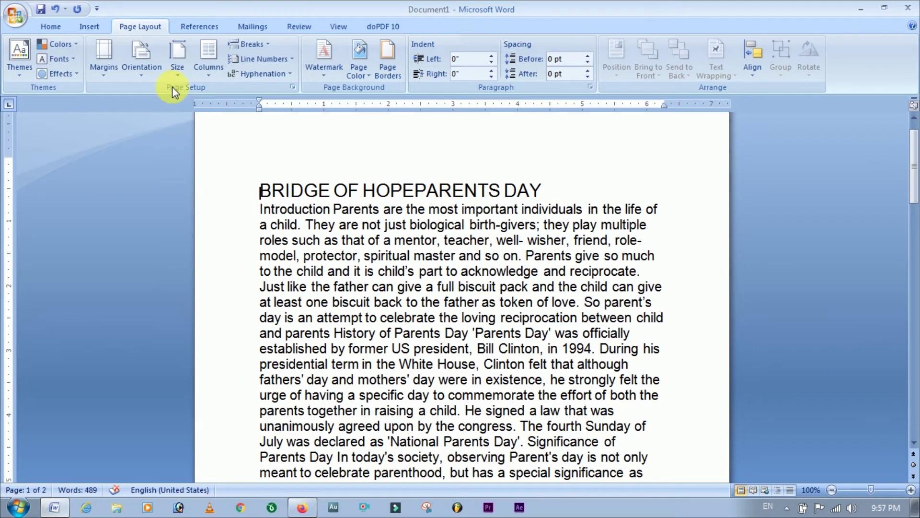
click(177, 71)
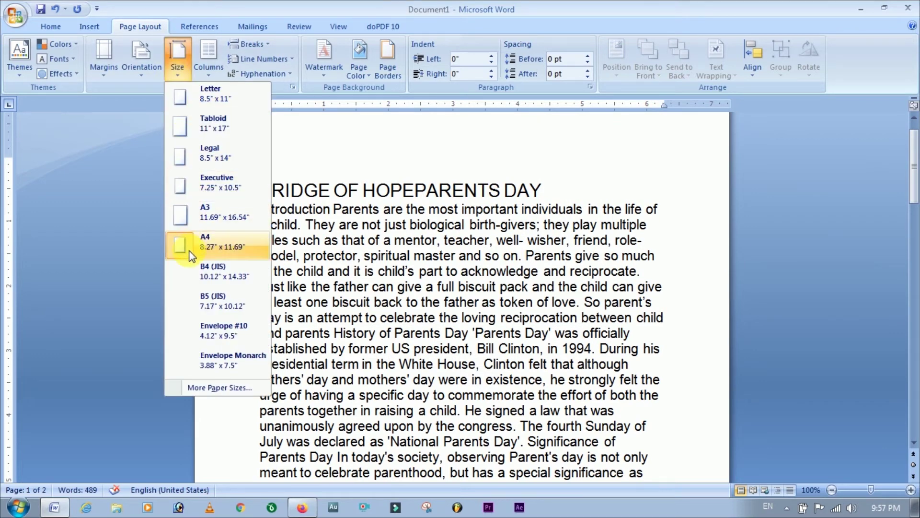
click(192, 254)
- Try the Letter, Tabloid and Legal paper sizes on the document one after another
click(176, 60)
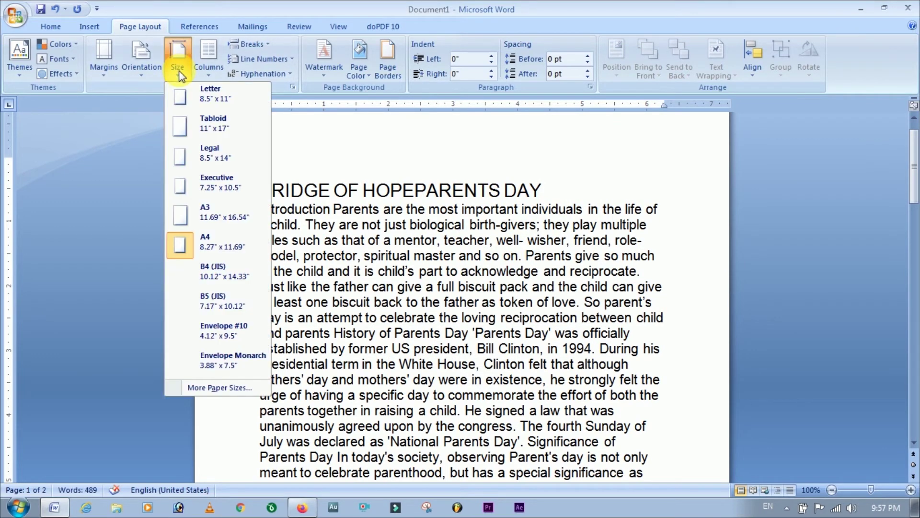
click(195, 109)
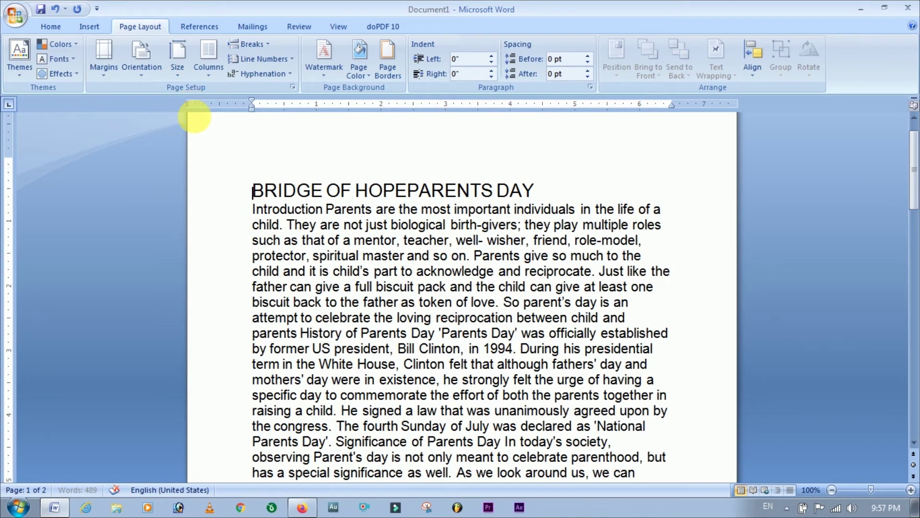
click(176, 62)
click(203, 131)
click(181, 72)
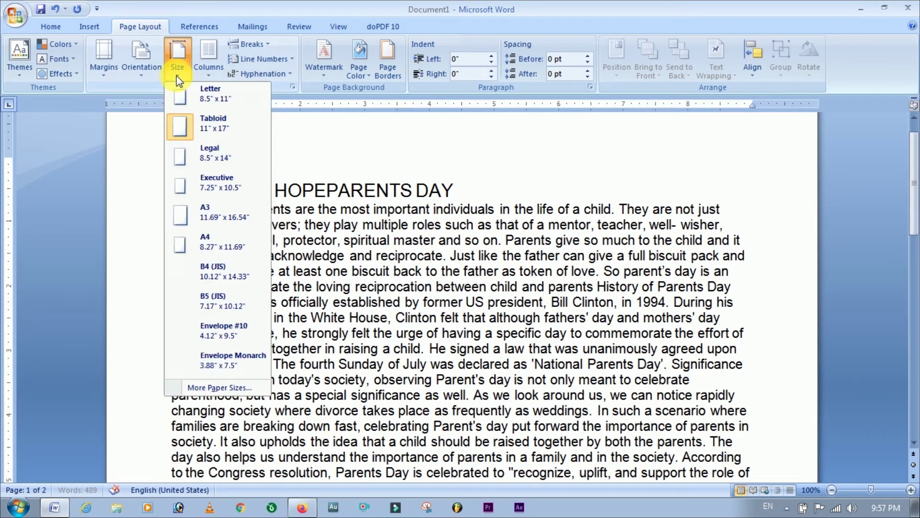
click(198, 157)
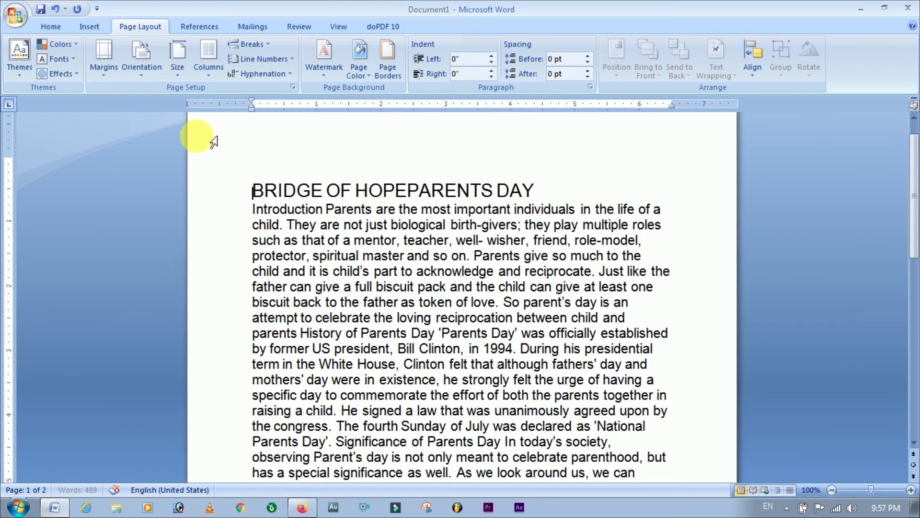
- Try the Executive and A3 paper sizes on the document, and return it to A4
click(178, 72)
click(213, 182)
click(176, 72)
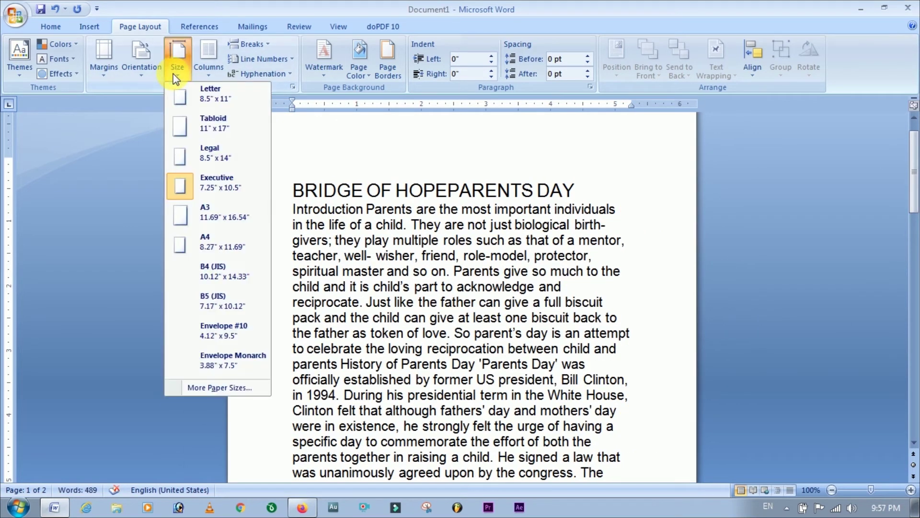
click(192, 213)
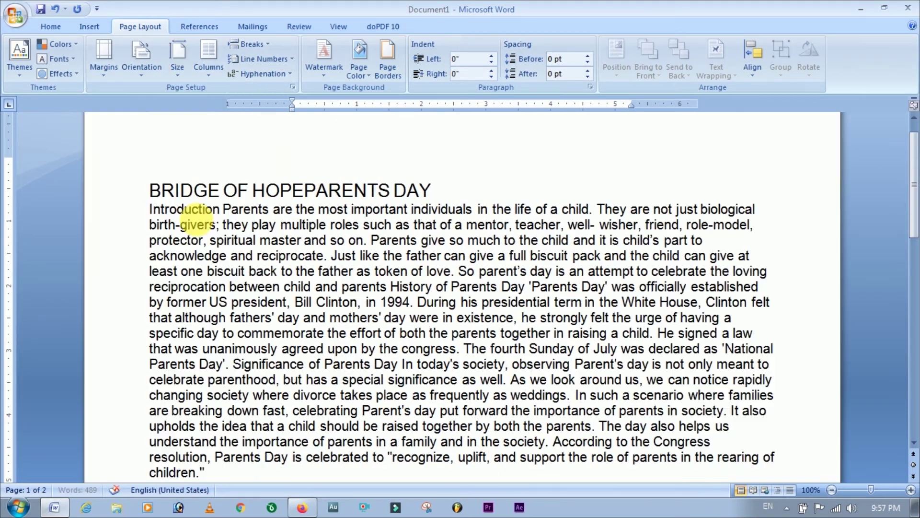
click(182, 79)
click(193, 240)
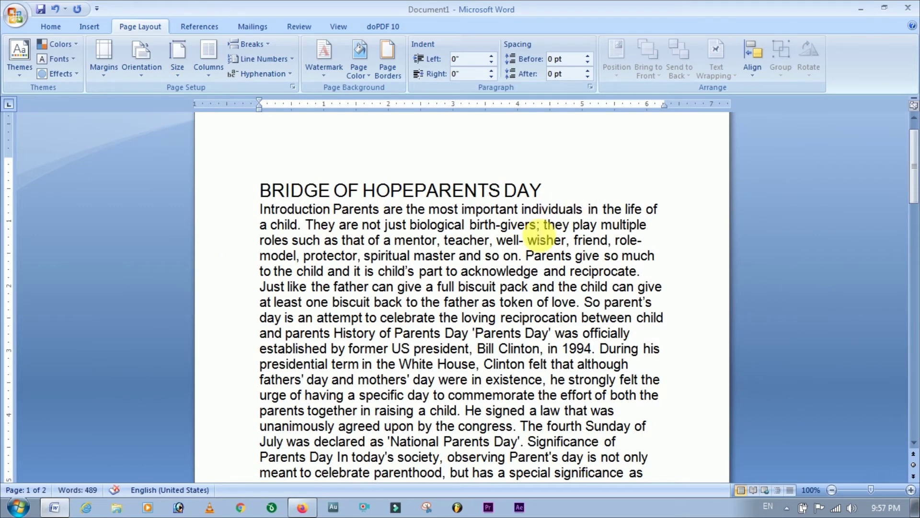
scroll(415, 247, up, 2)
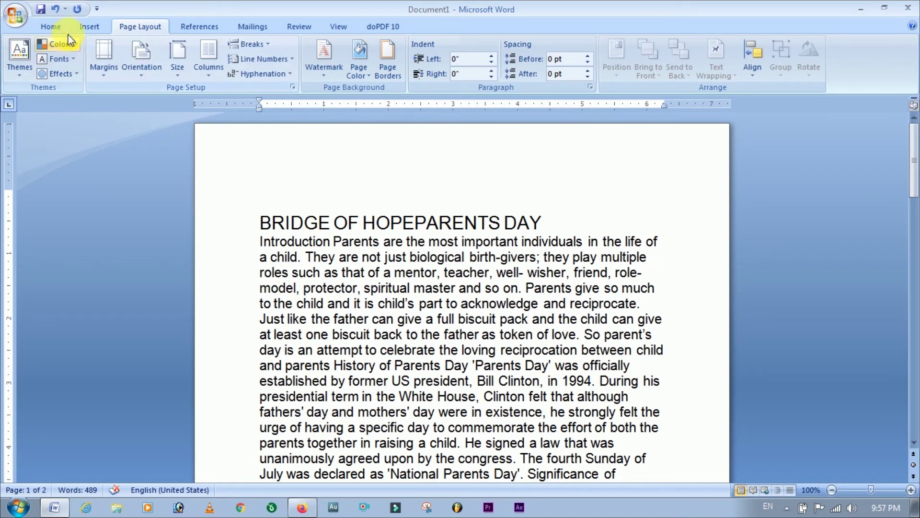
click(57, 26)
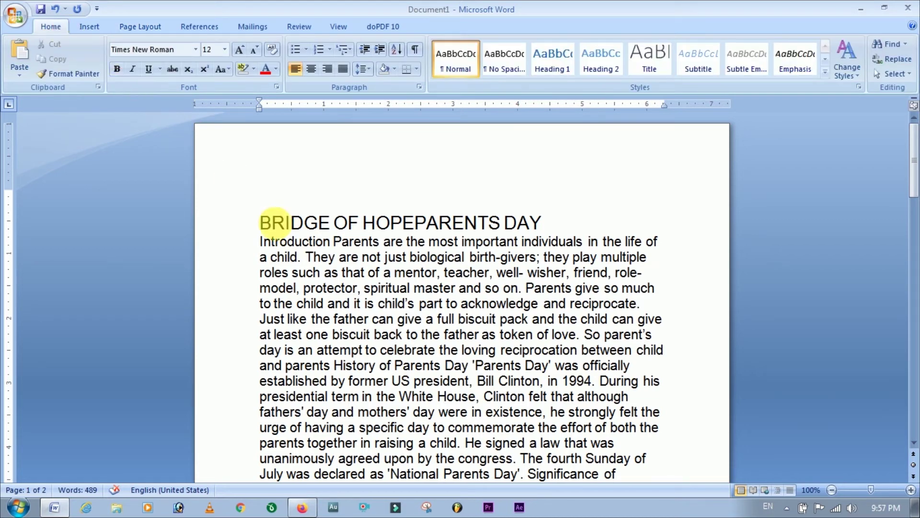
click(135, 30)
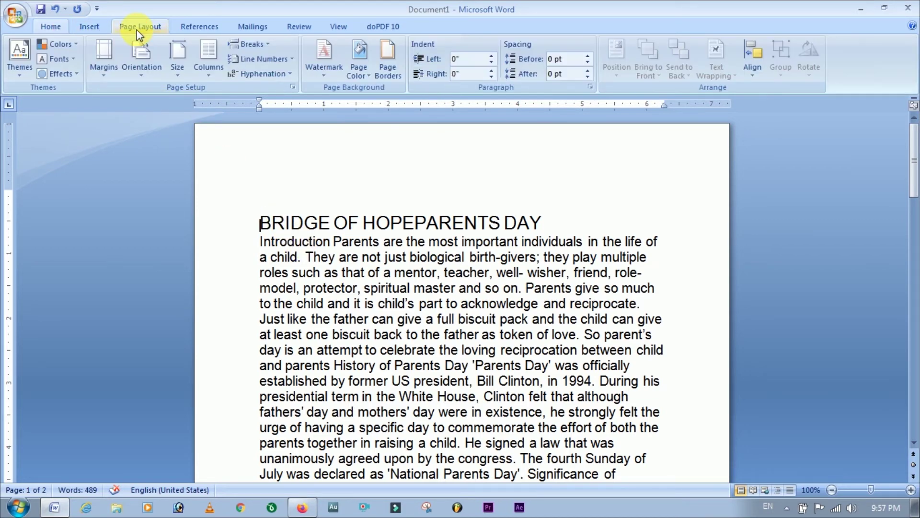
- Switch the paper size to Letter to compare the page width, and set the document to A4 (8.27" x 11.69")
click(177, 79)
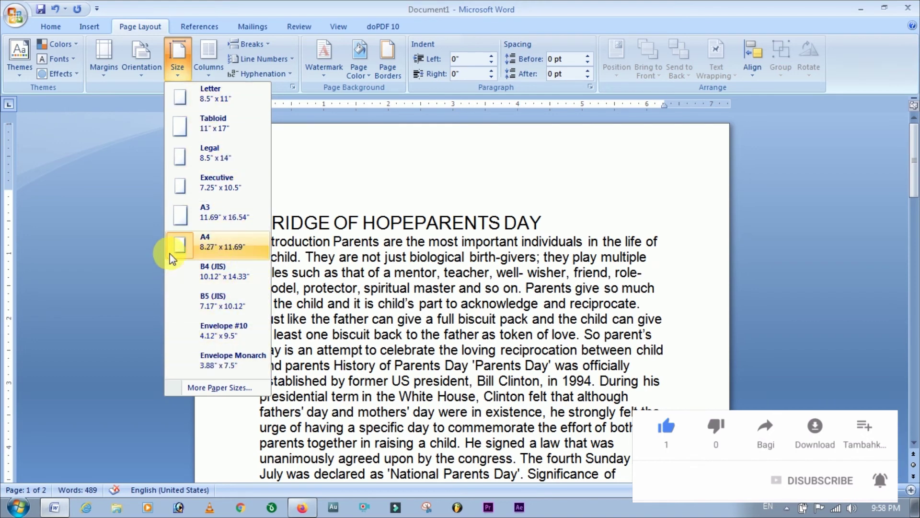
click(214, 103)
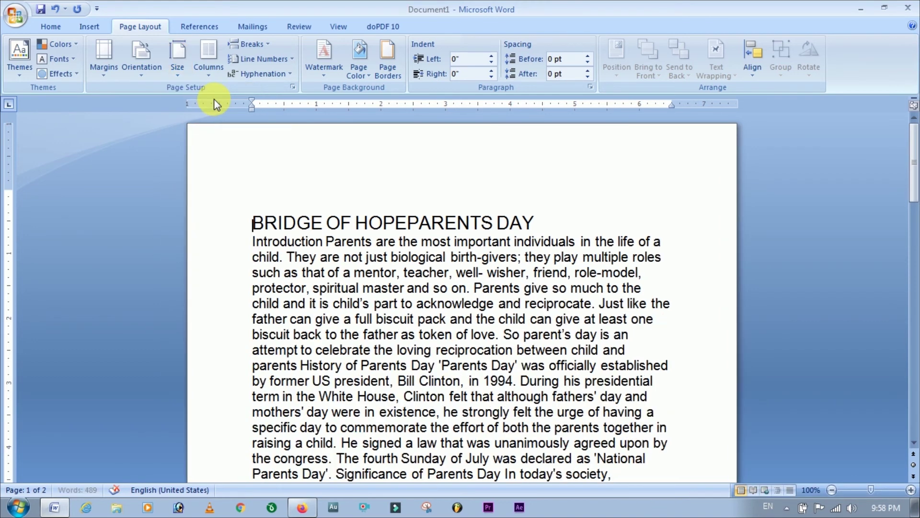
click(174, 74)
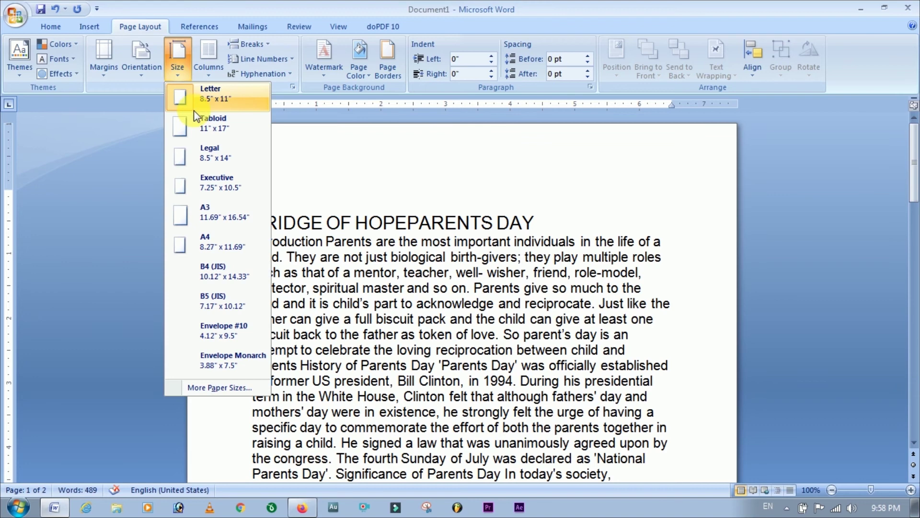
click(214, 248)
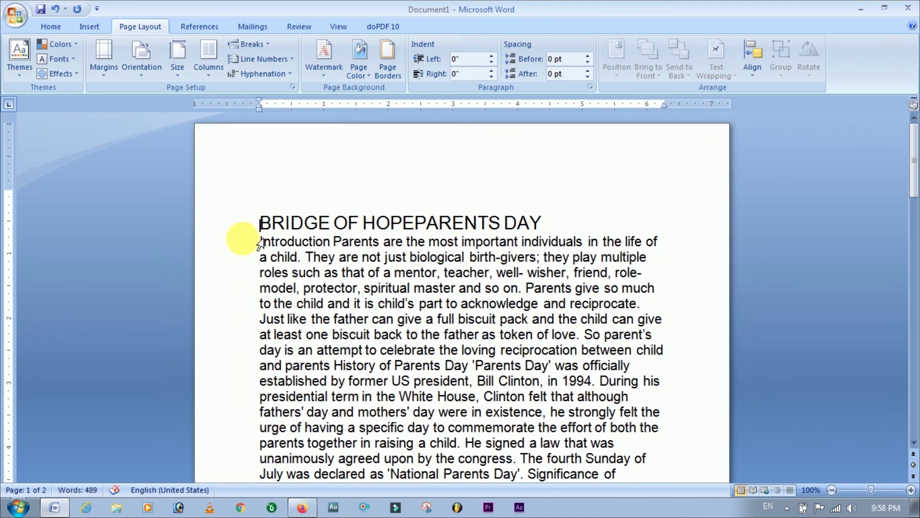